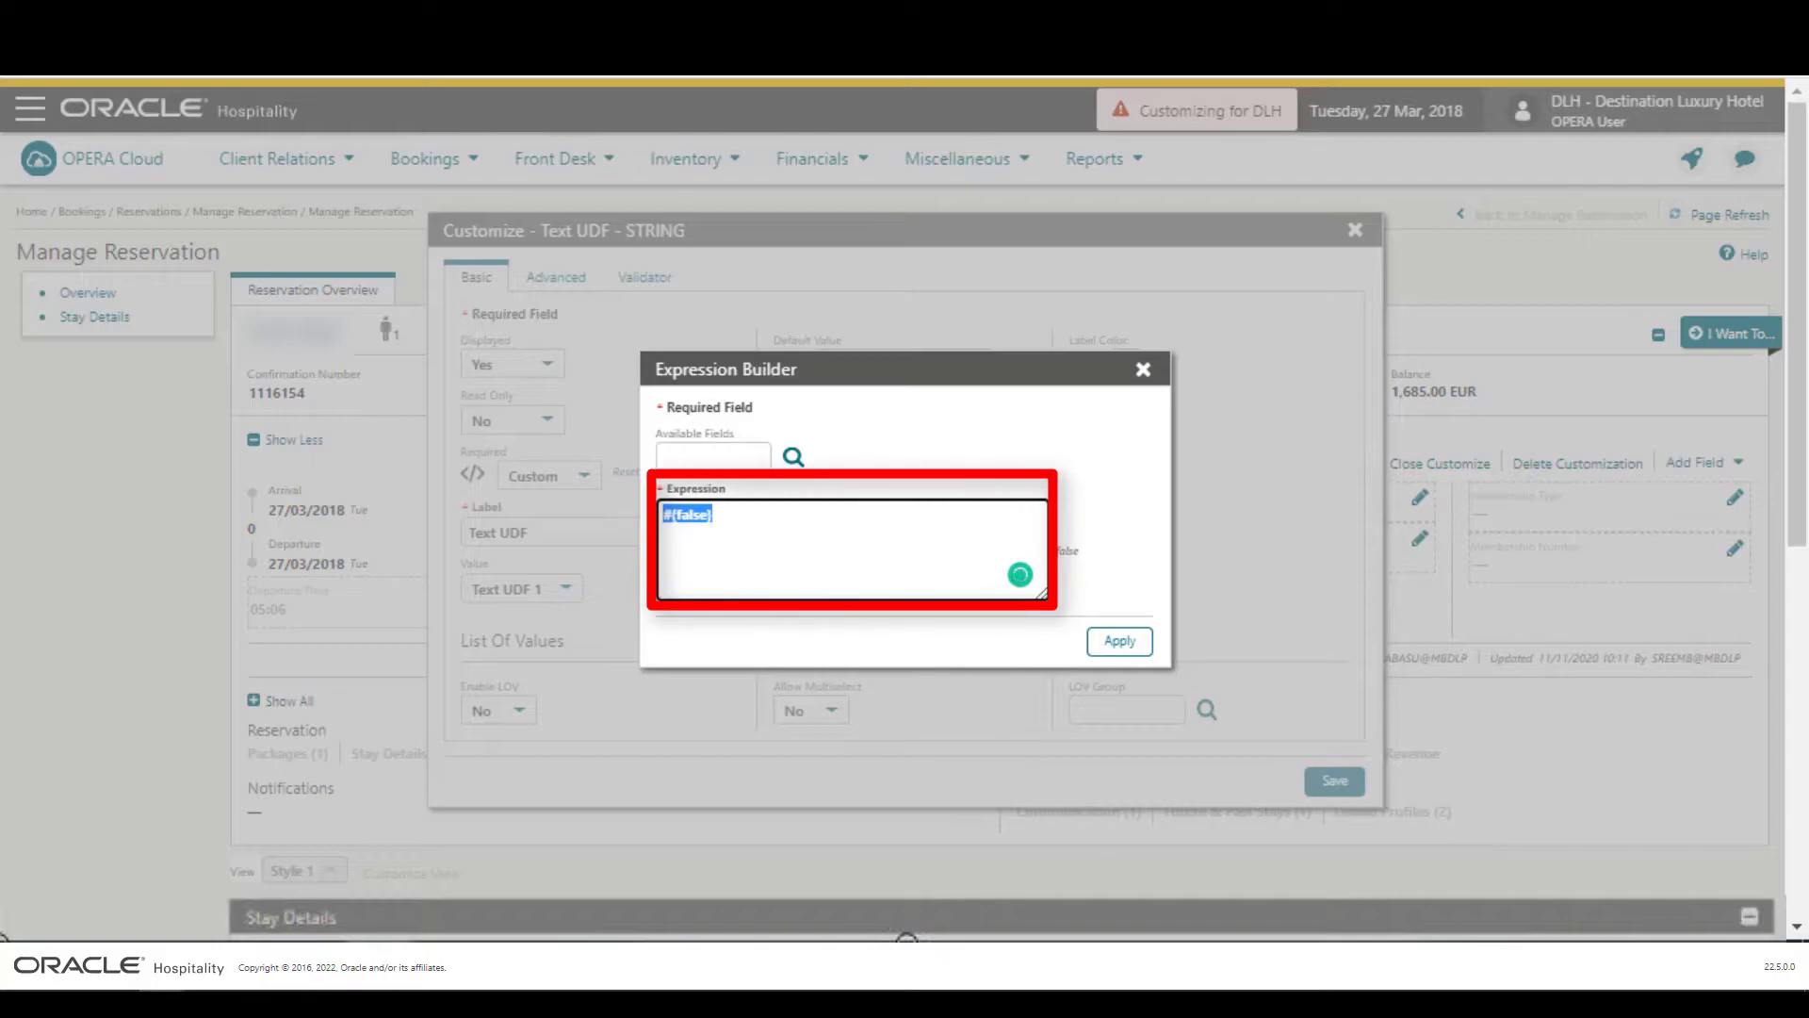
- Paste the RateCode == 'VFREE' required expression and evaluate it, returning false
{"action": "type", "text": "#{bindings.RateCode.inputValue=='VFREE' ? true : false}"}
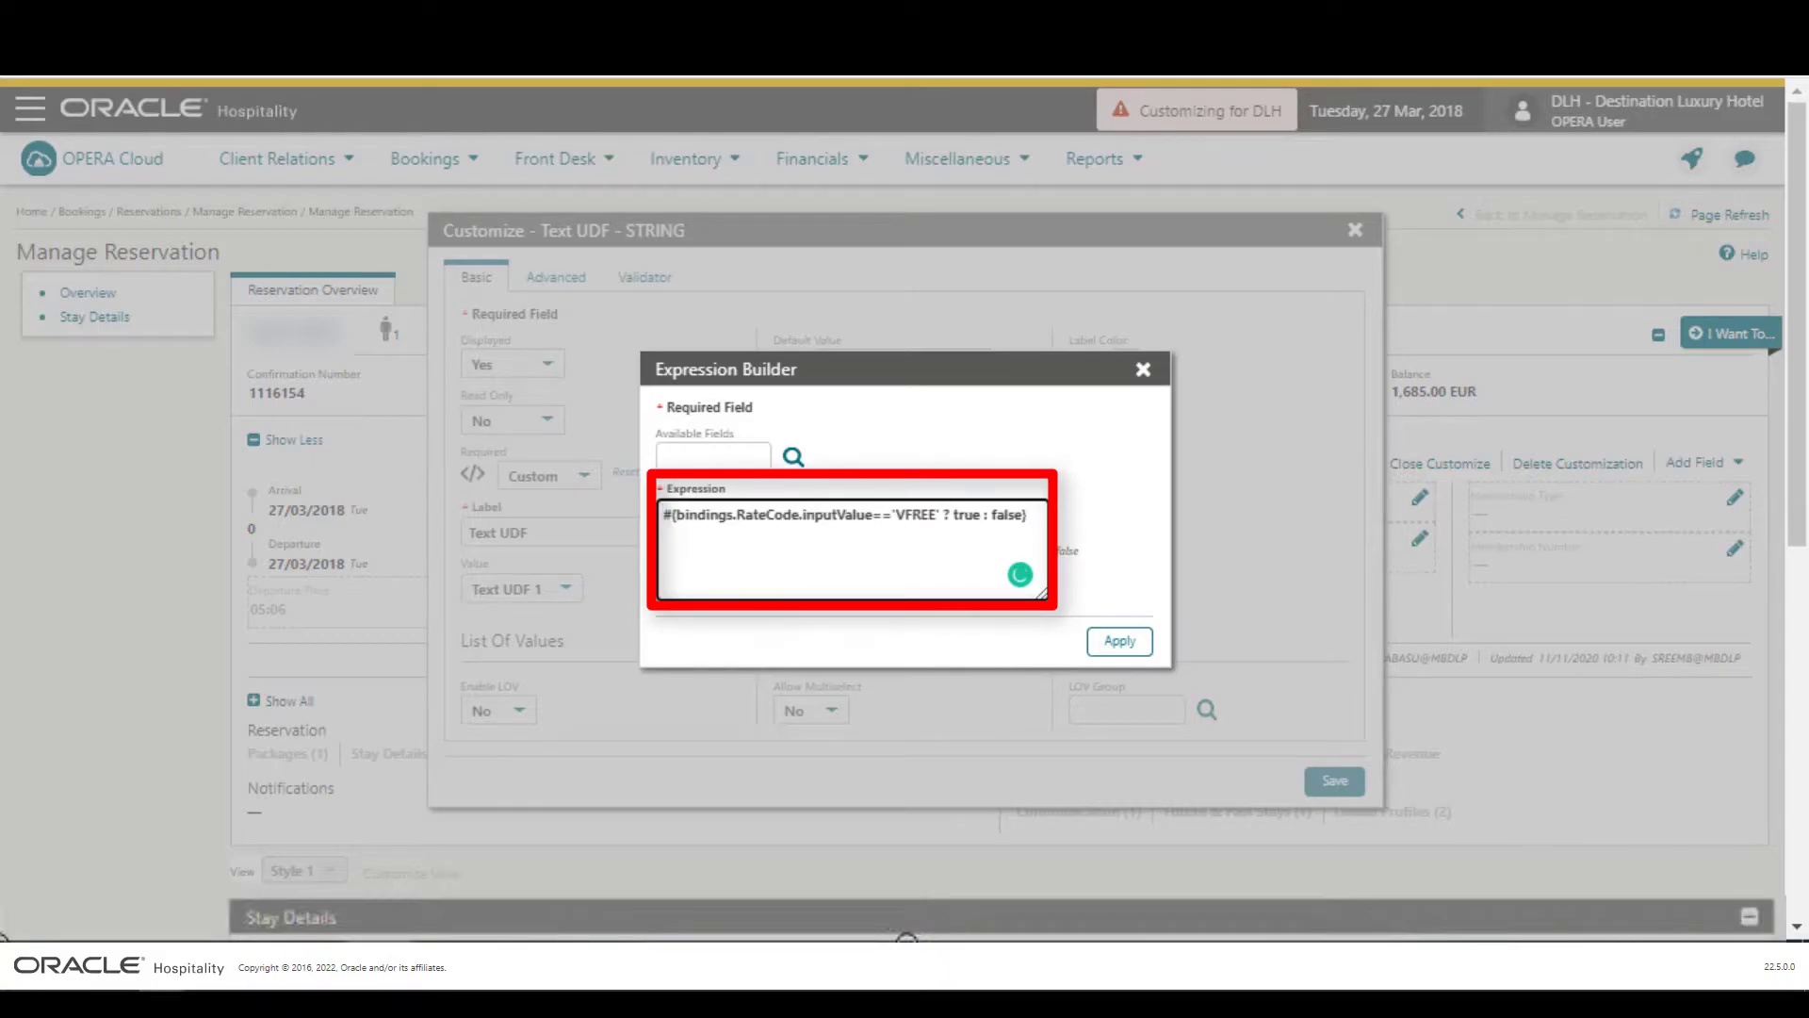
{"action": "key", "text": "shift+Tab"}
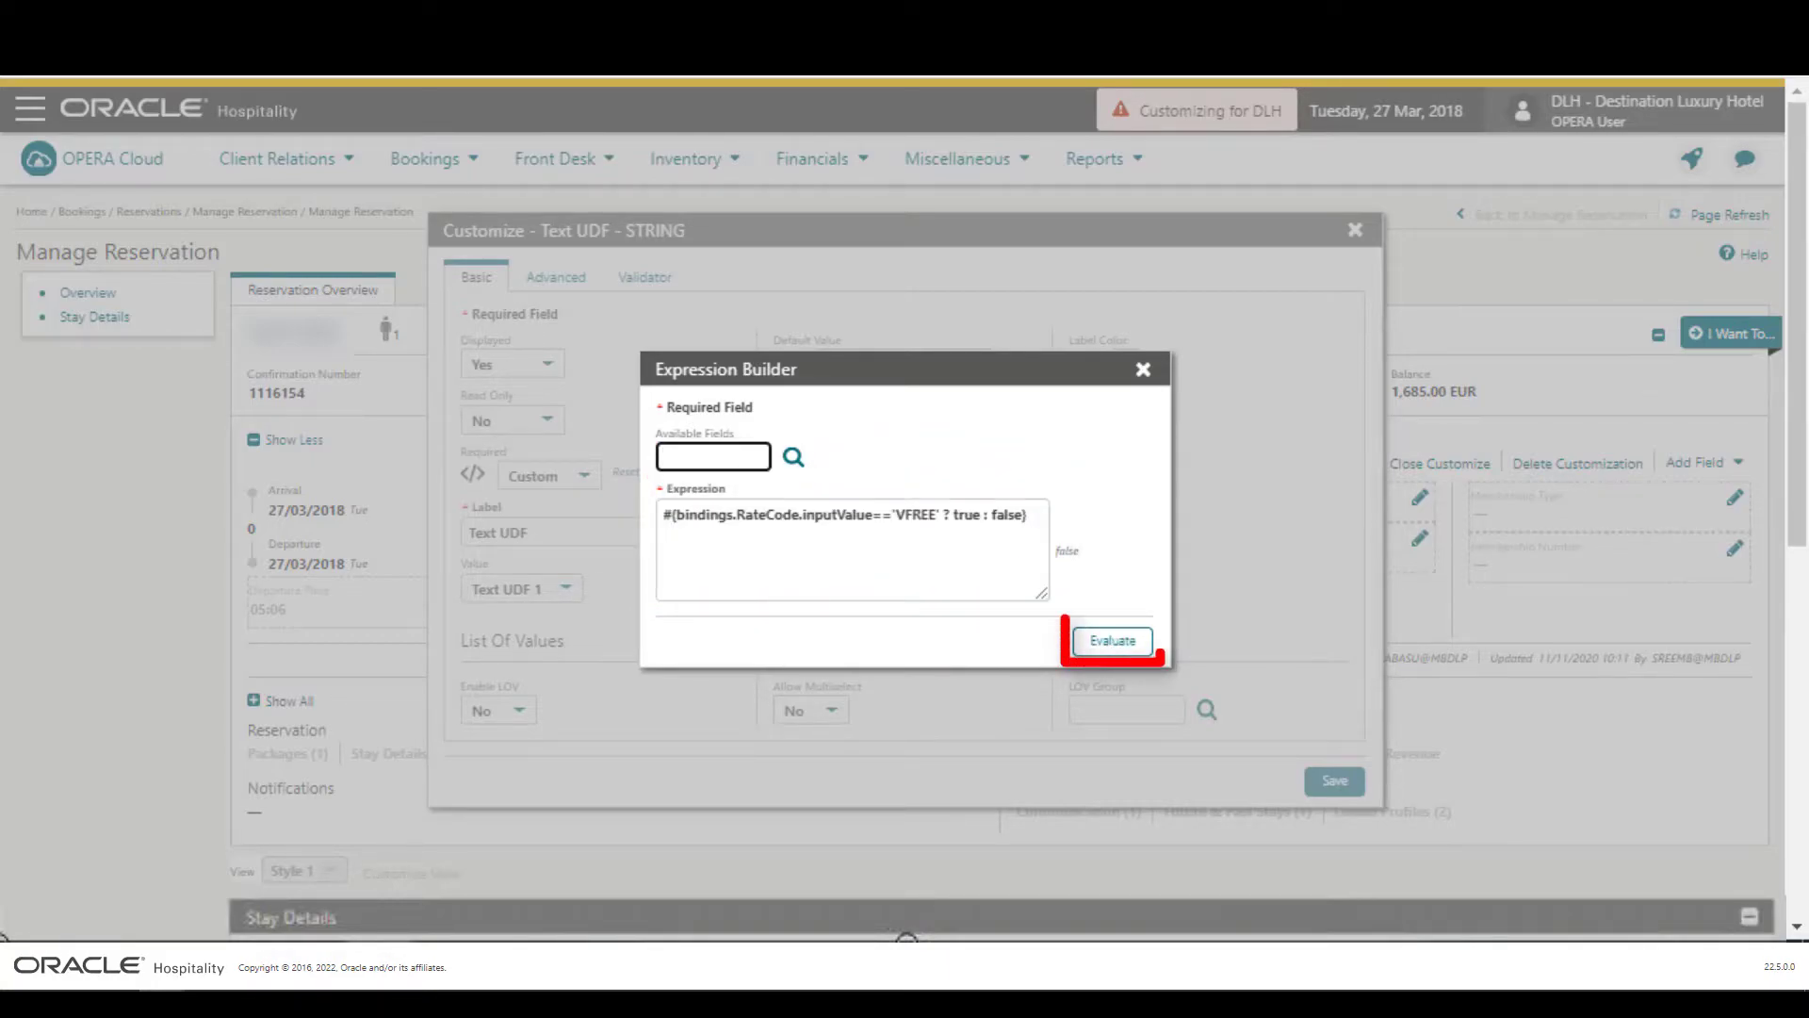
{"action": "left_click", "coordinate": [1113, 640]}
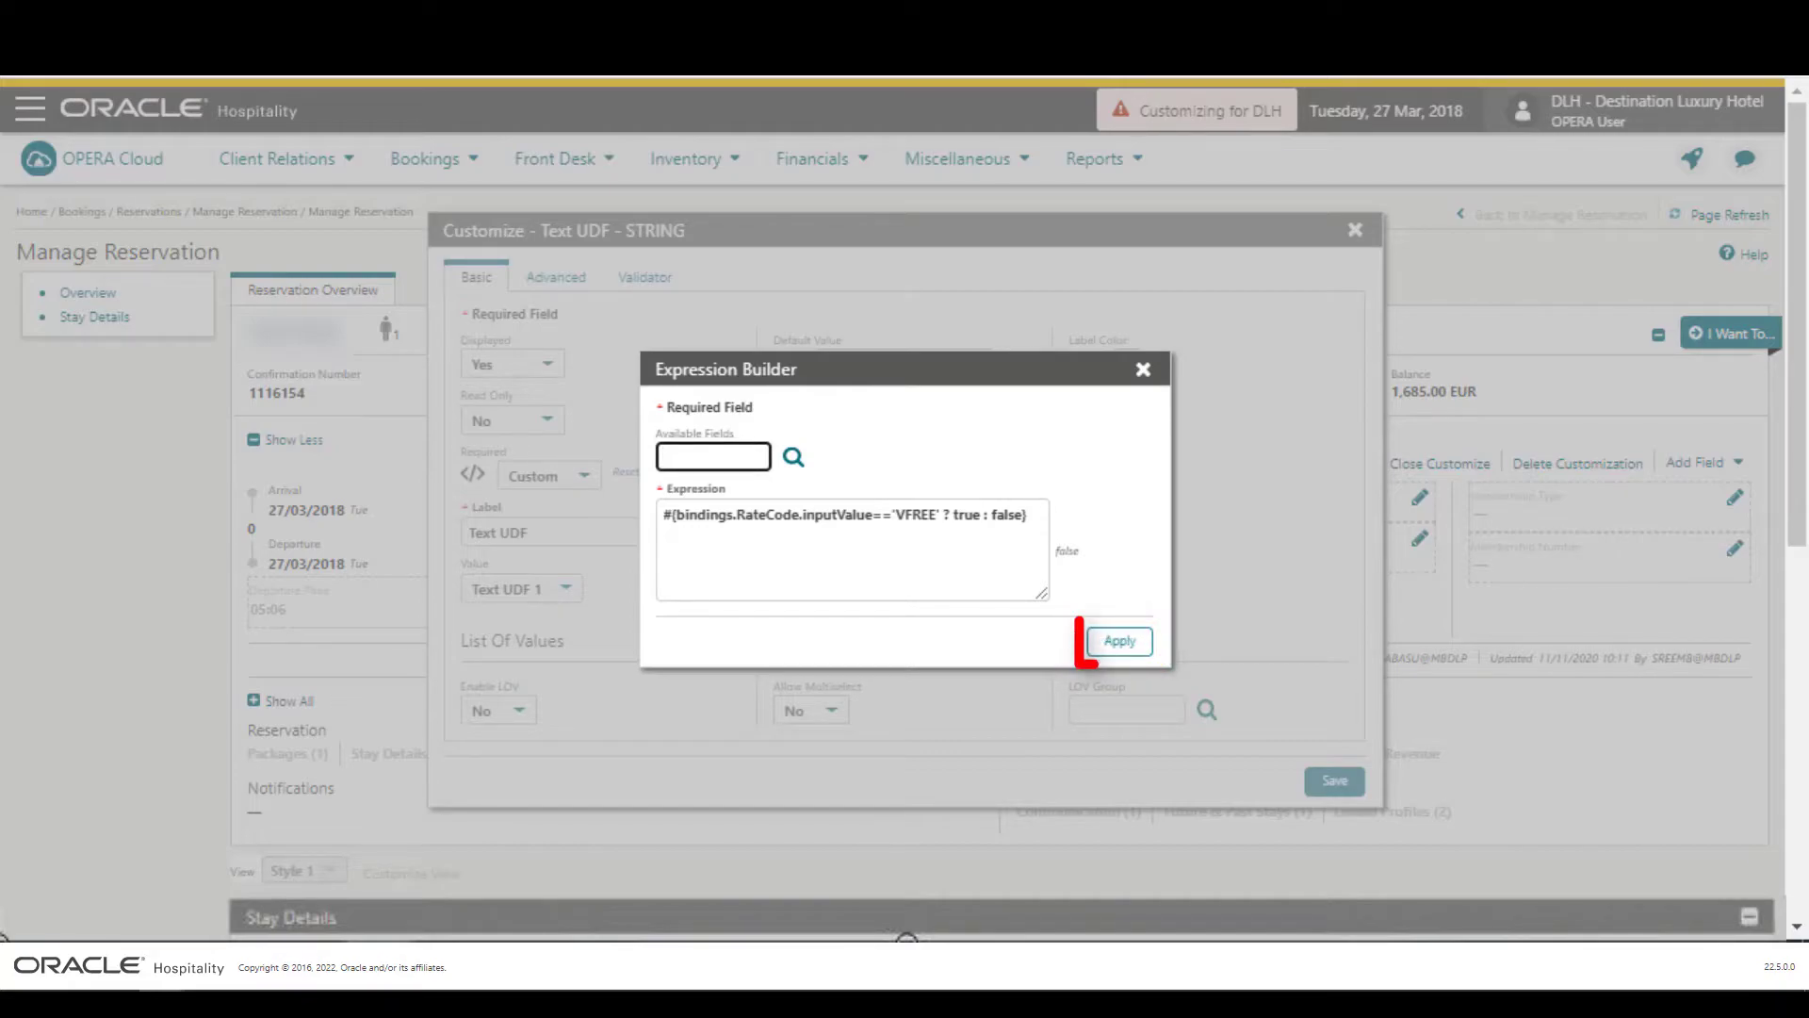
- Apply the VFREE required rule and save the Text UDF labeled 'voucher number'
{"action": "left_click", "coordinate": [1120, 640]}
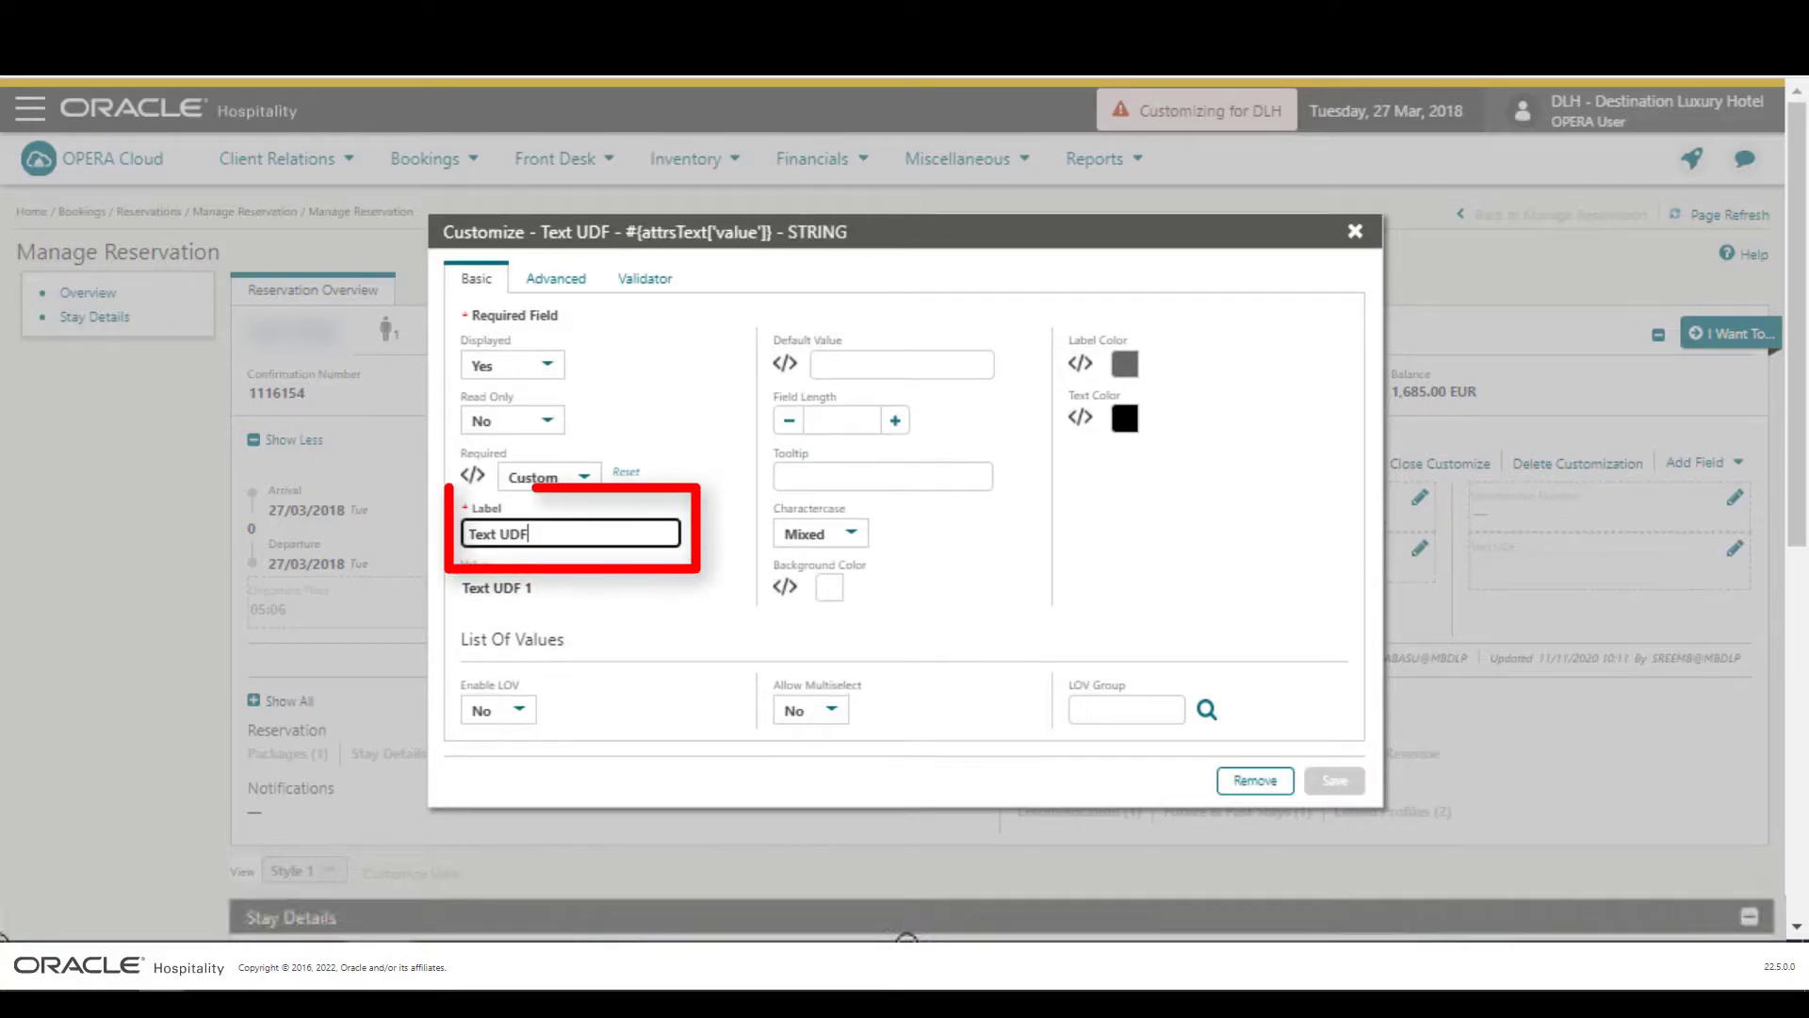
{"action": "type", "text": "voucher number"}
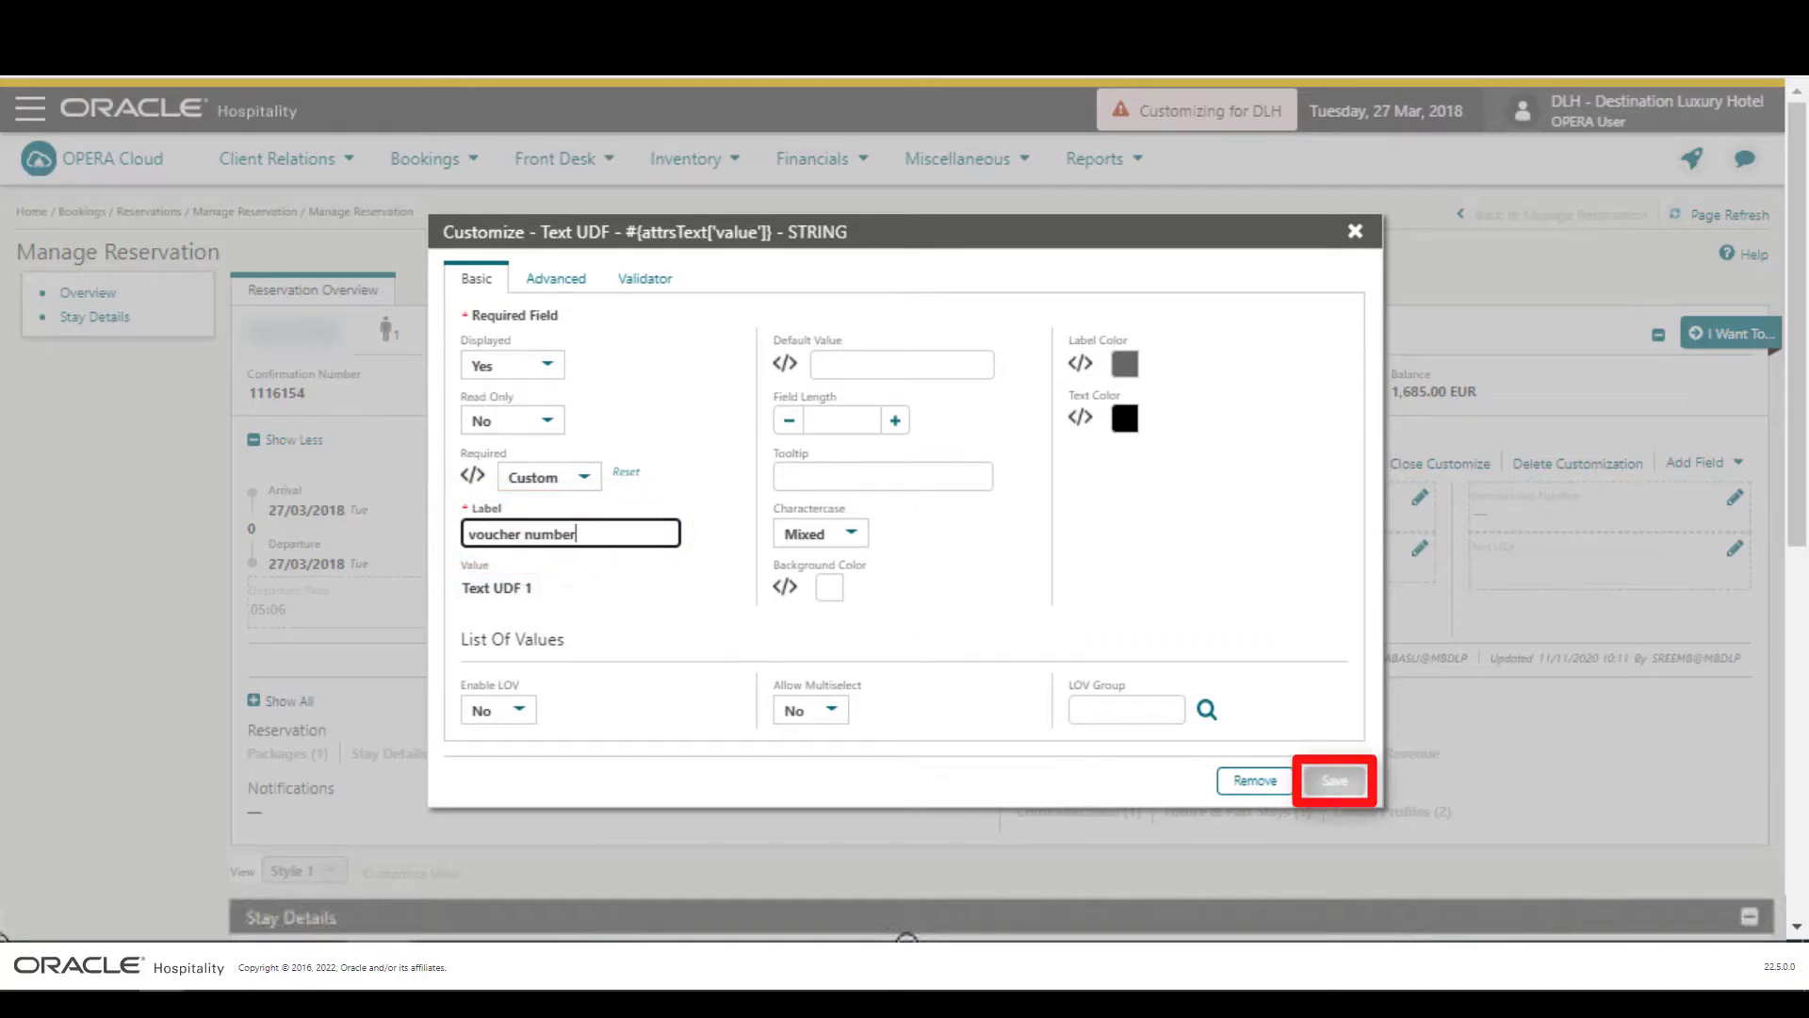
{"action": "left_click", "coordinate": [1334, 780]}
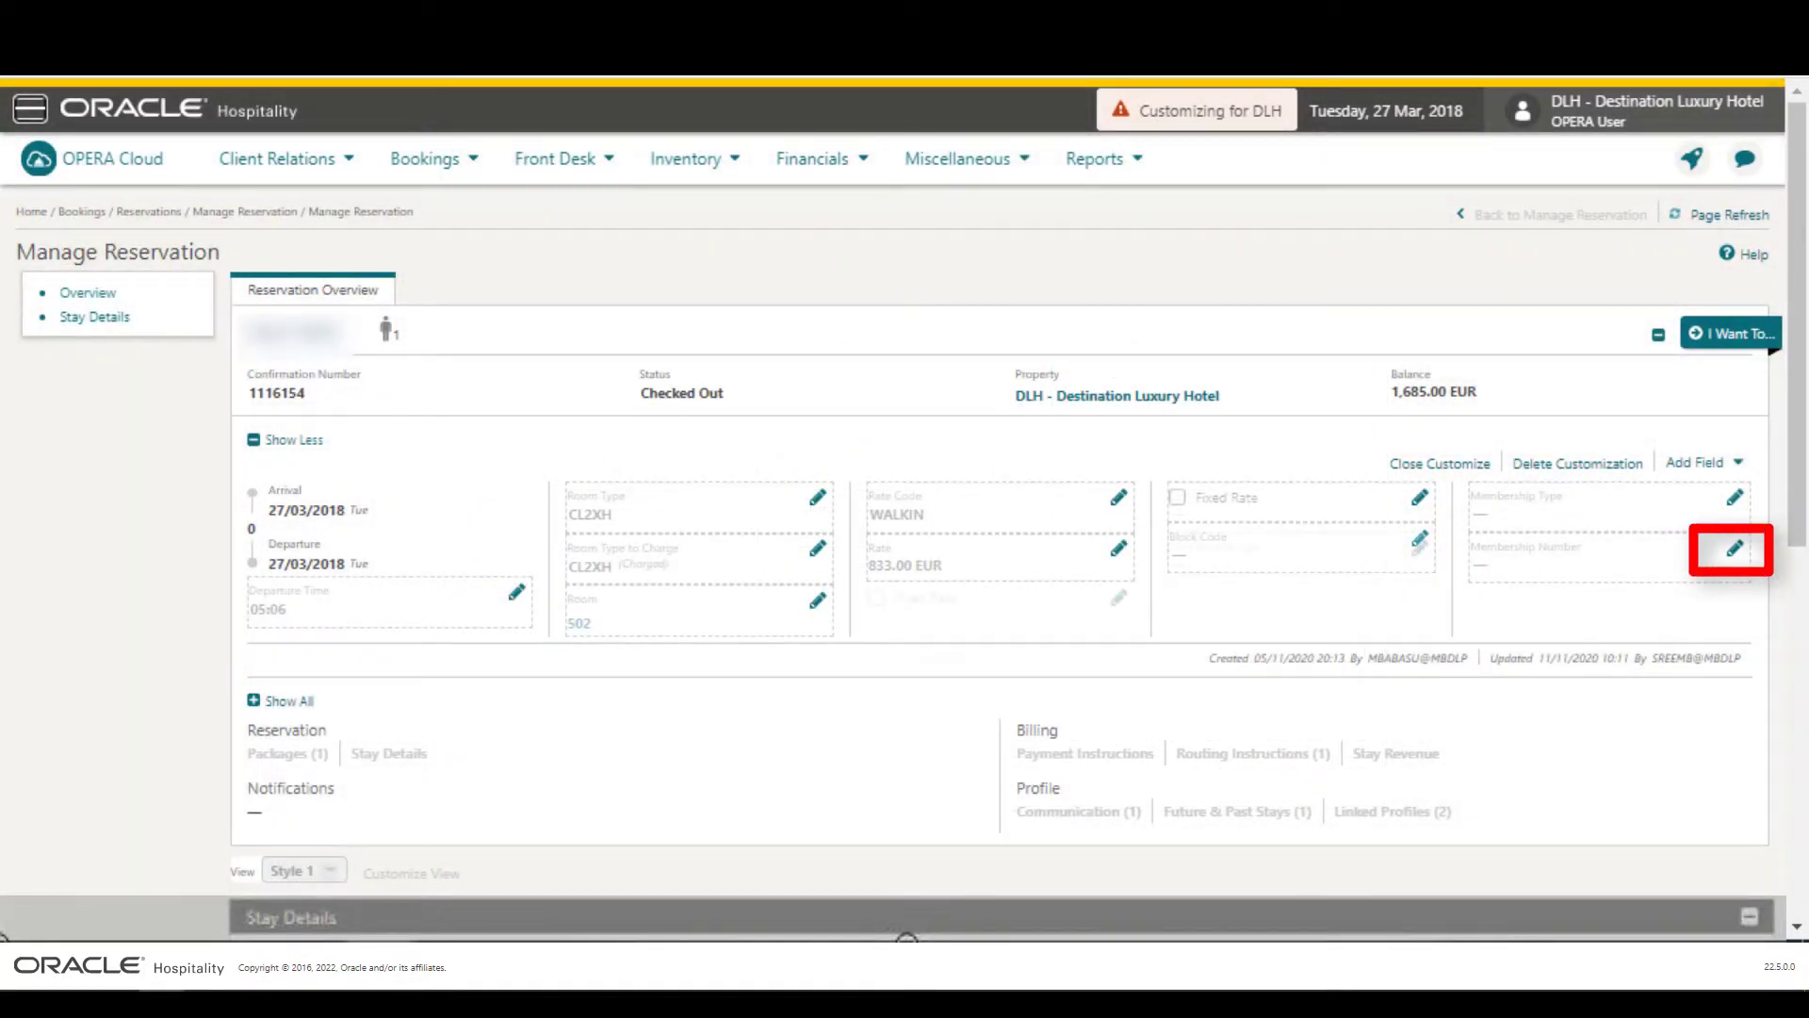
{"action": "left_click", "coordinate": [1733, 548]}
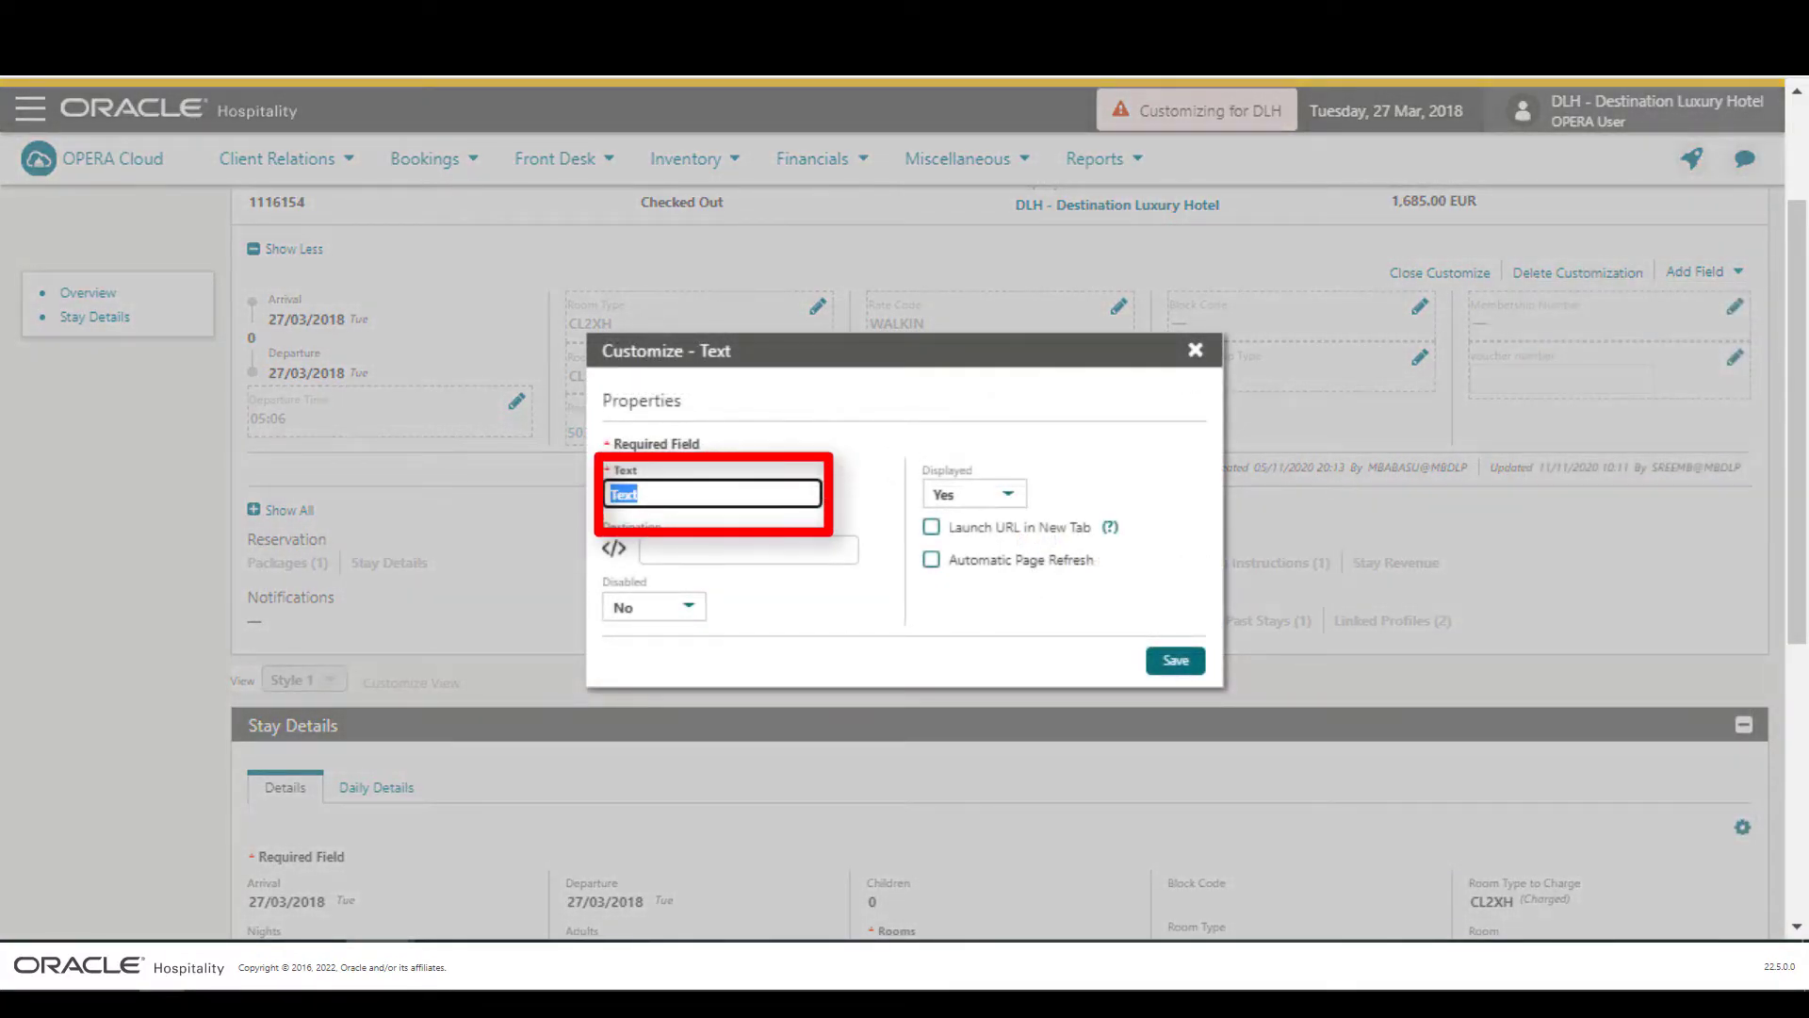
- Create a 'voucher tracking' link to track.vouchers.int that opens in a new tab
{"action": "type", "text": "voucher trackin"}
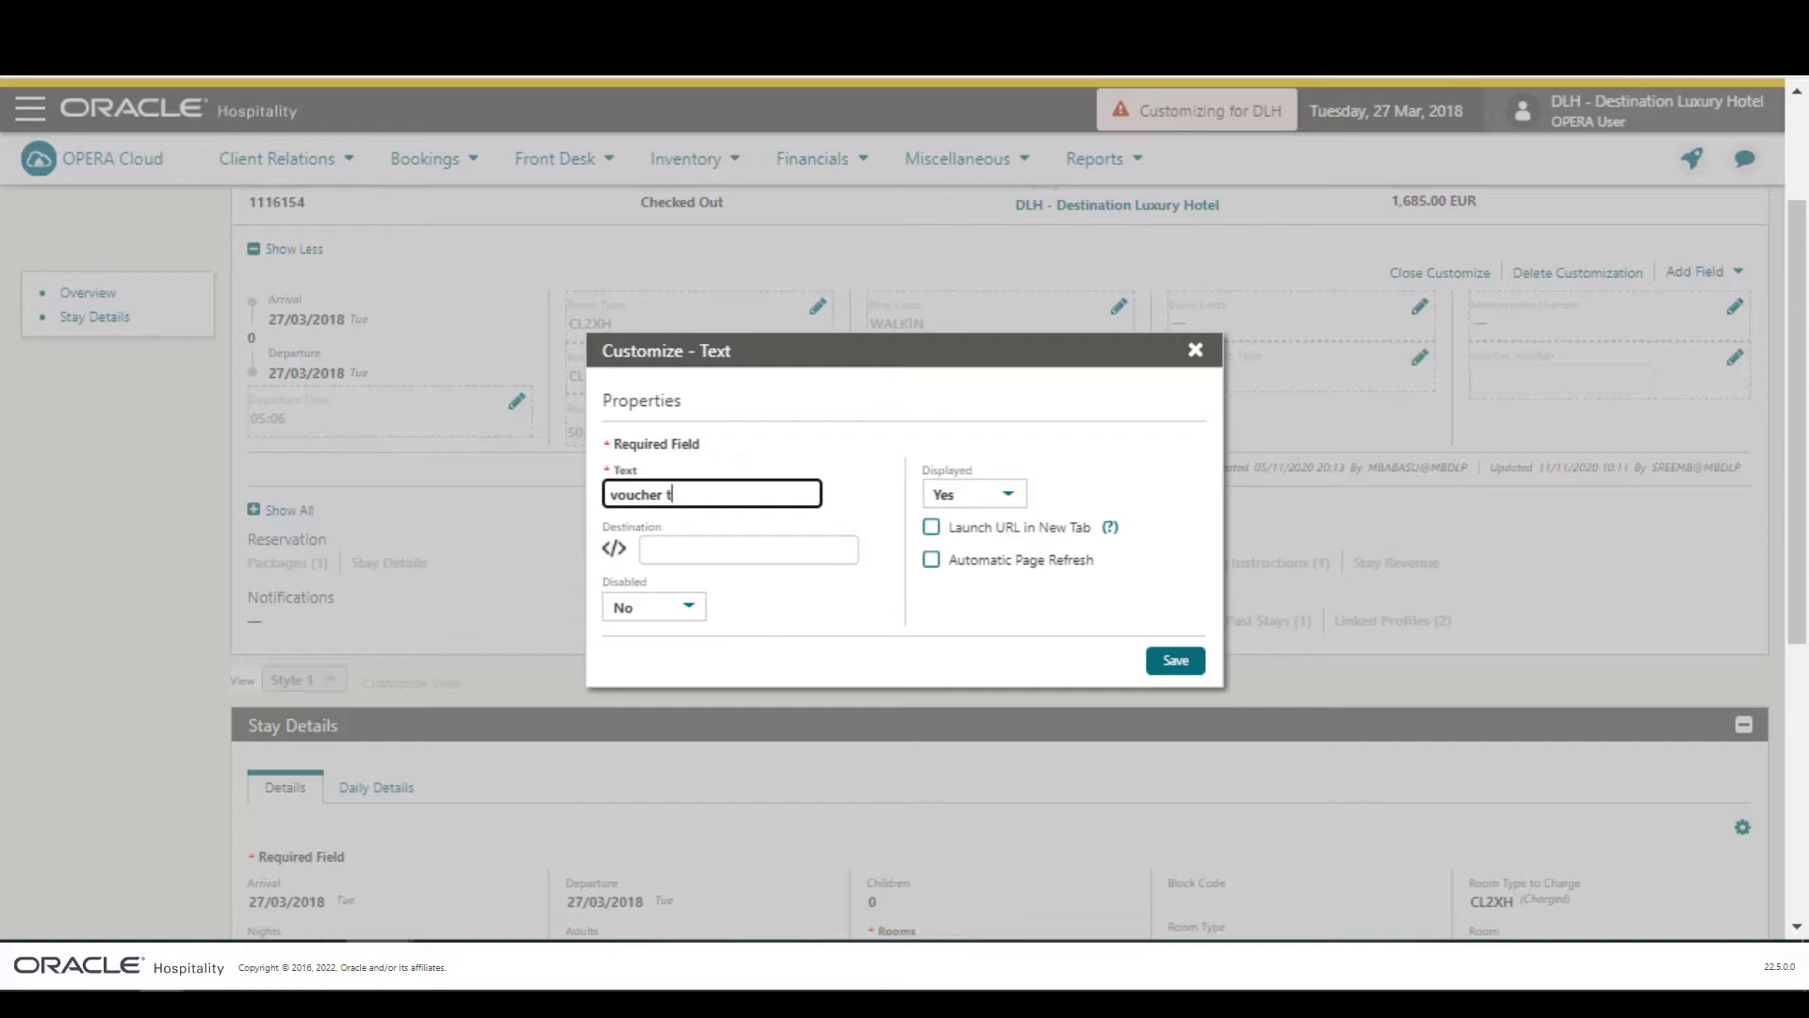
{"action": "type", "text": "g"}
{"action": "key", "text": "Tab"}
{"action": "type", "text": "tr"}
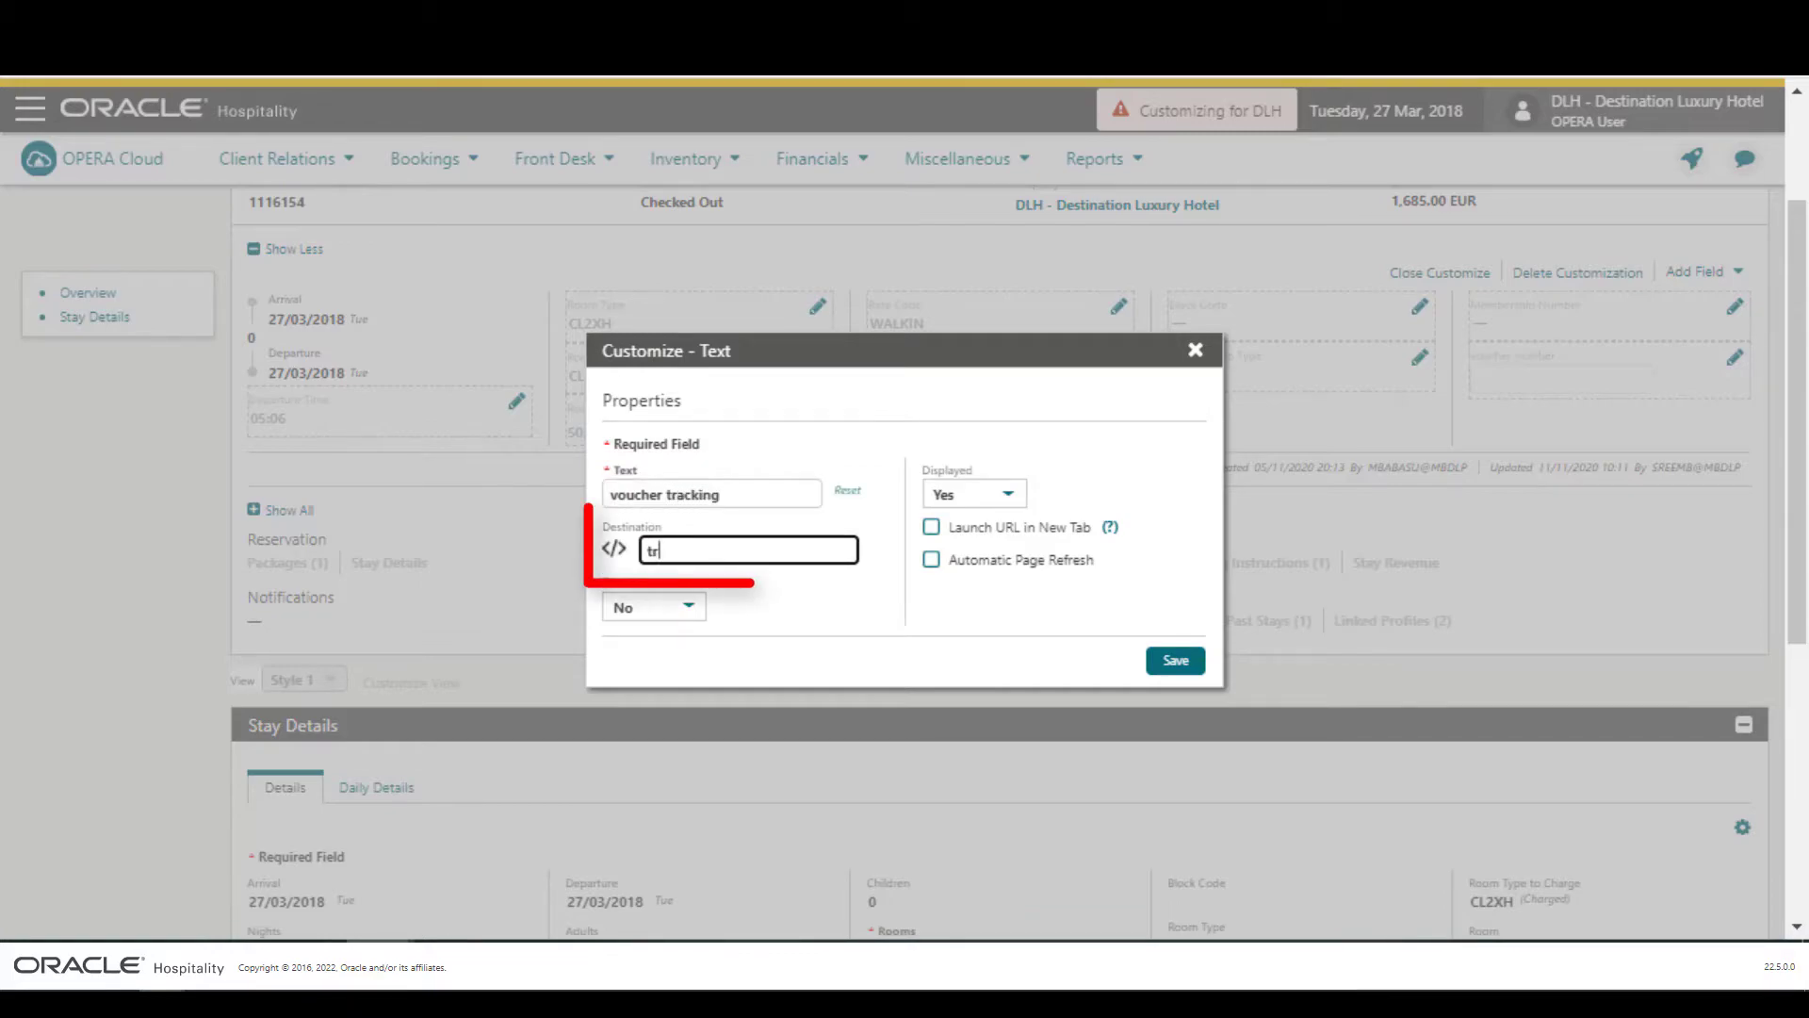
{"action": "type", "text": "ack.vou"}
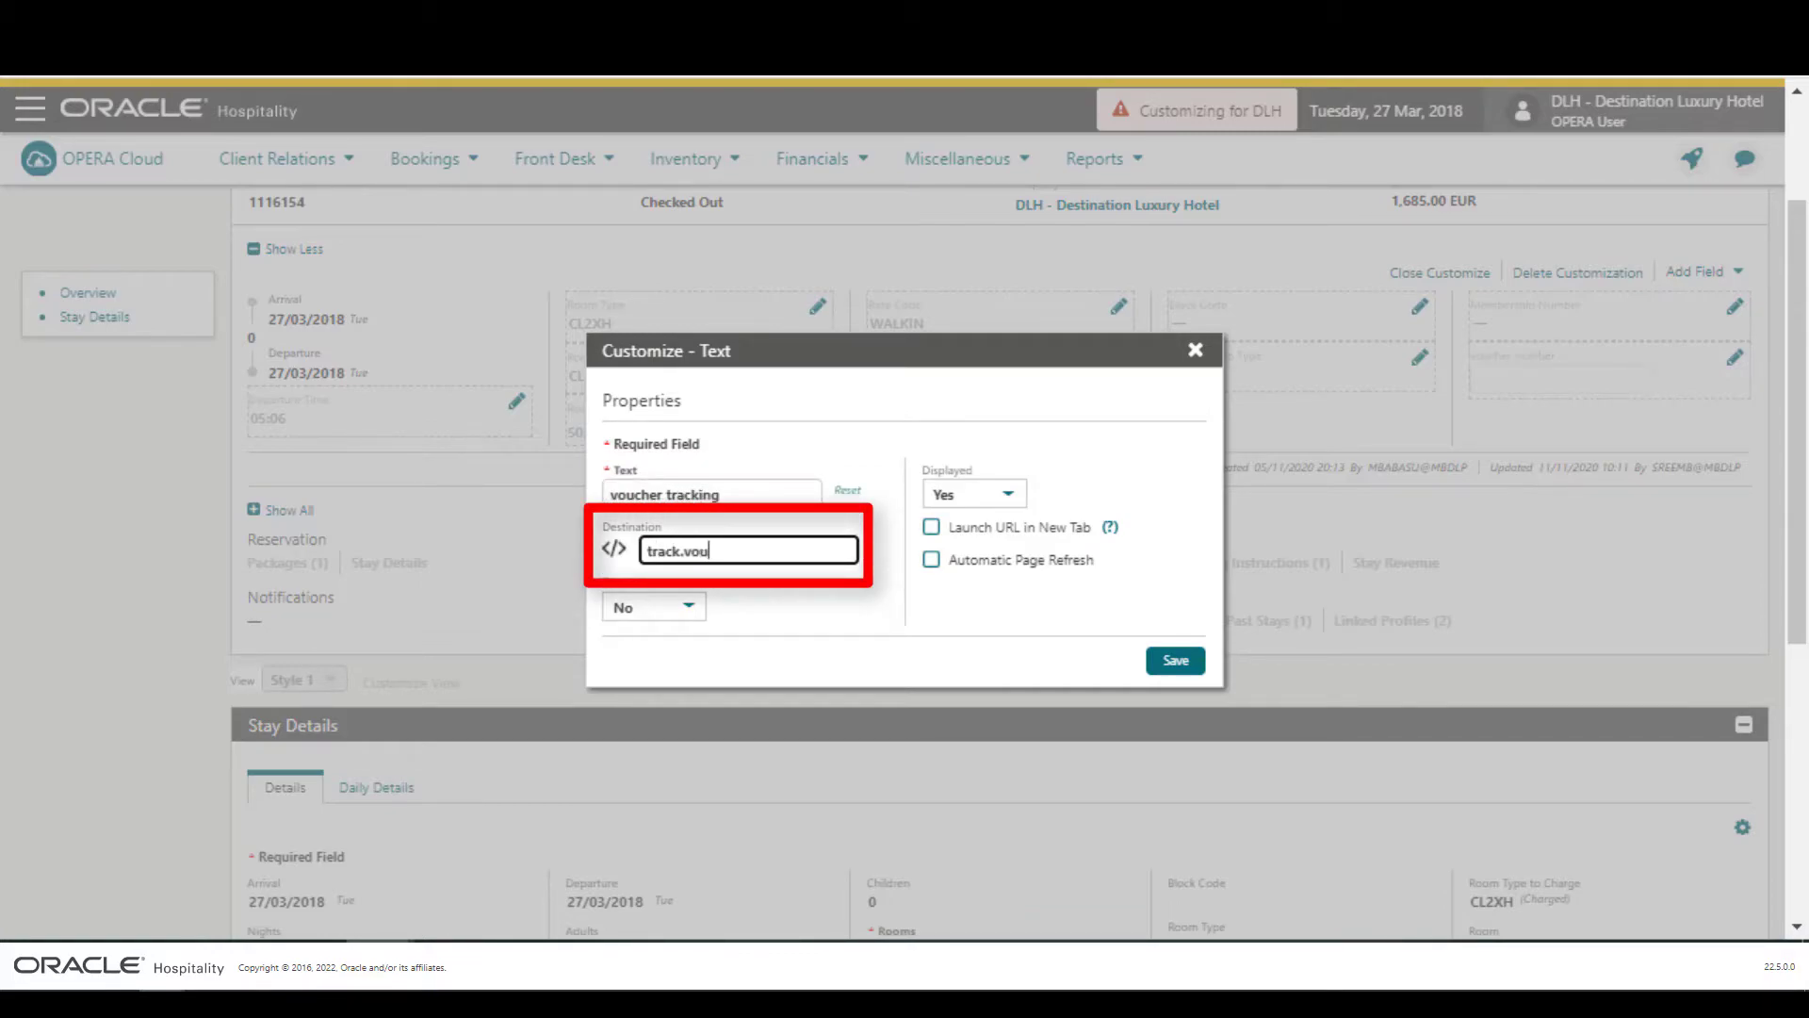
{"action": "type", "text": "chers.int"}
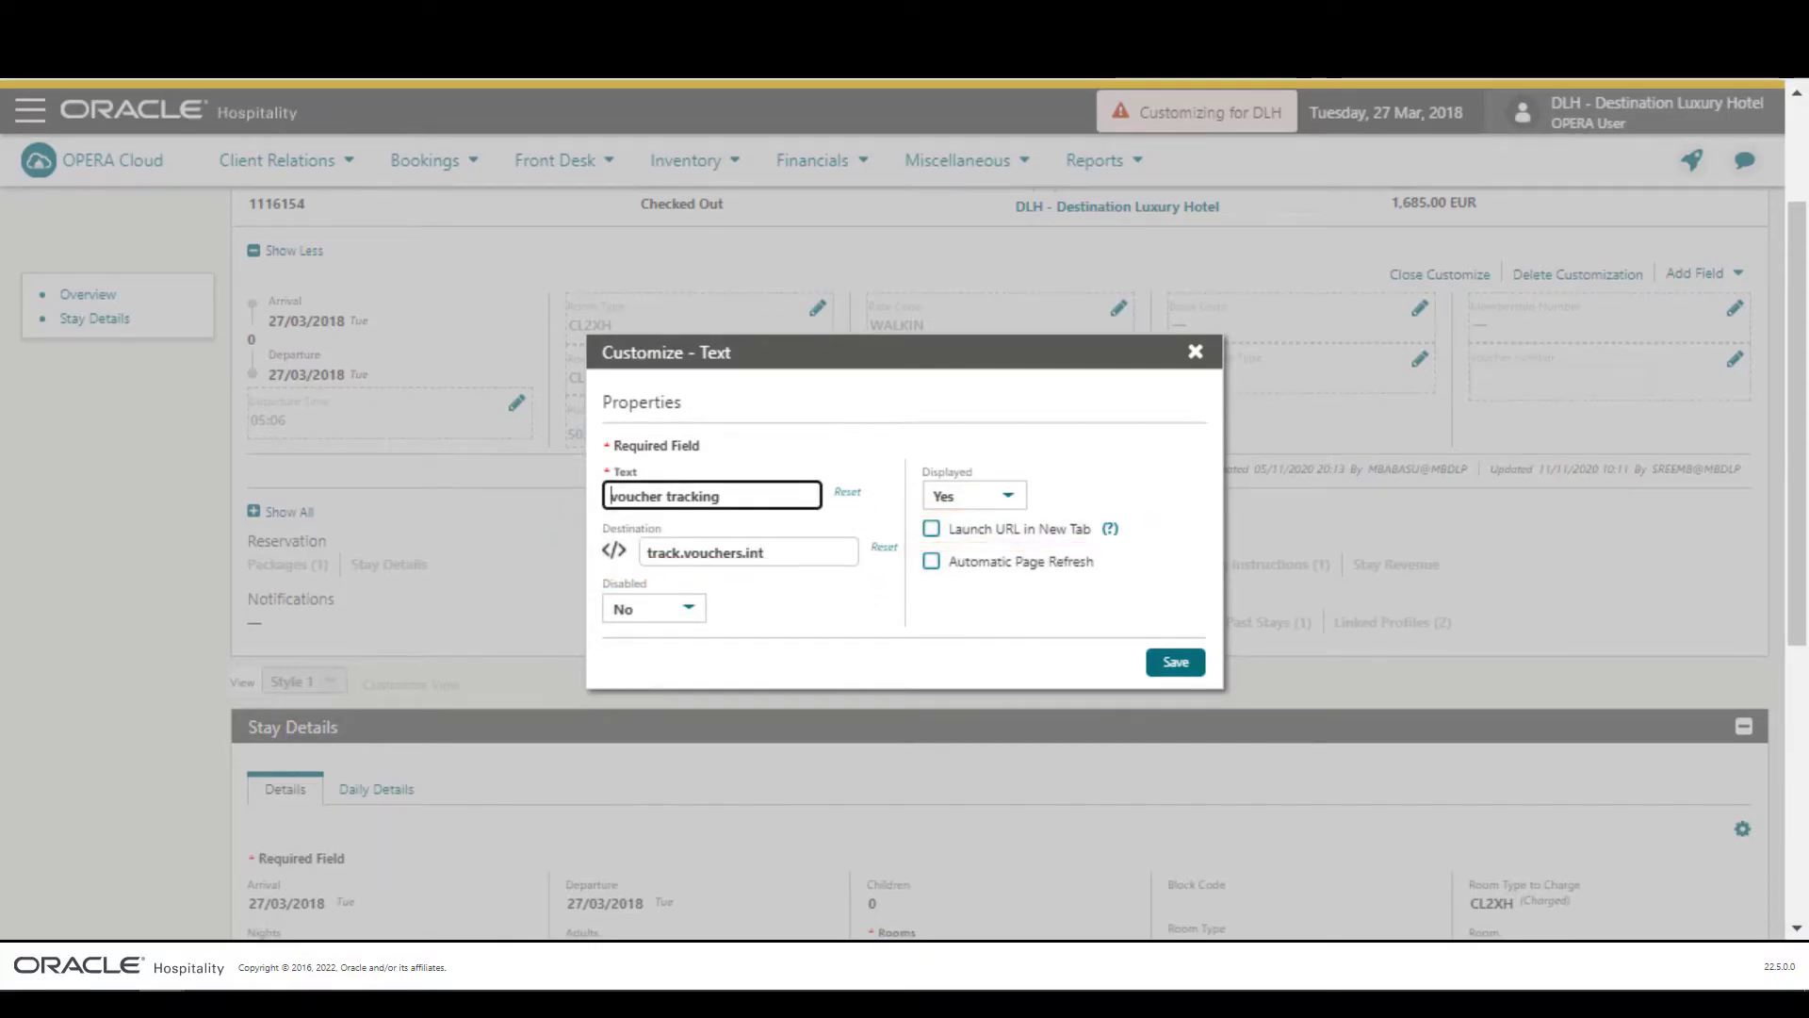
{"action": "left_click", "coordinate": [931, 529]}
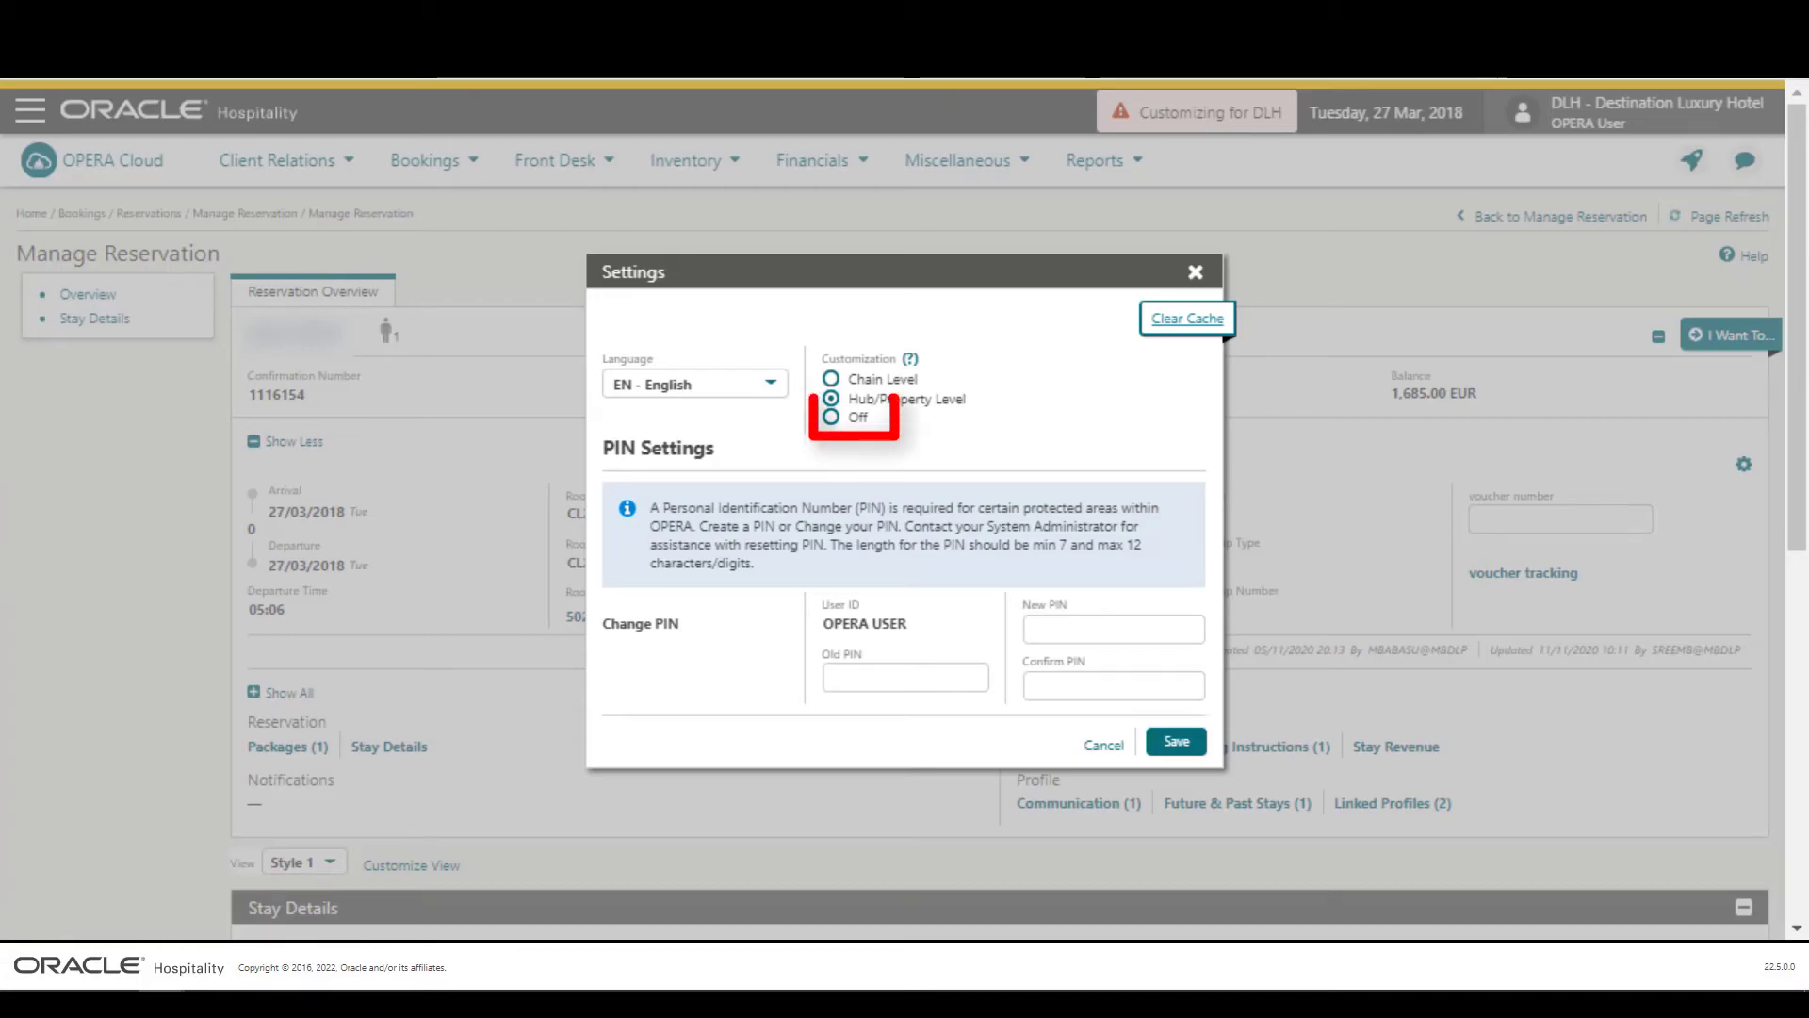
- Switch customization mode to Off in Settings and save
{"action": "left_click", "coordinate": [831, 417]}
{"action": "left_click", "coordinate": [1176, 741]}
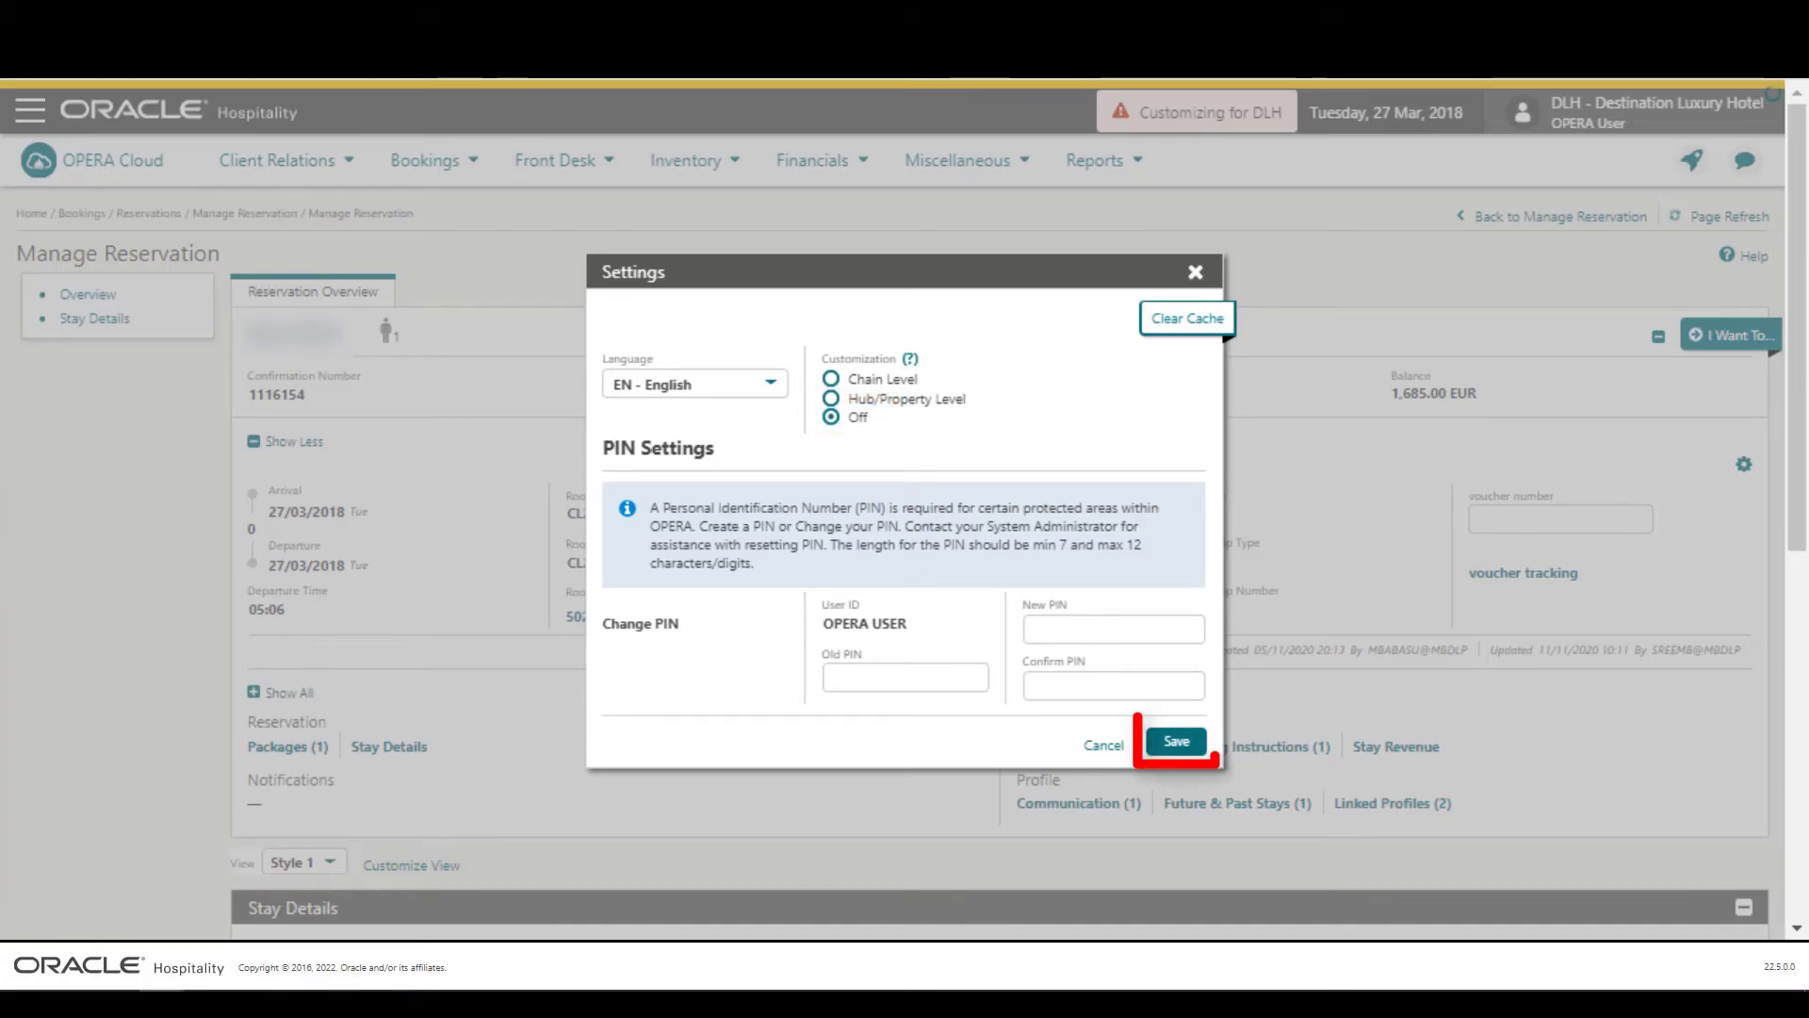